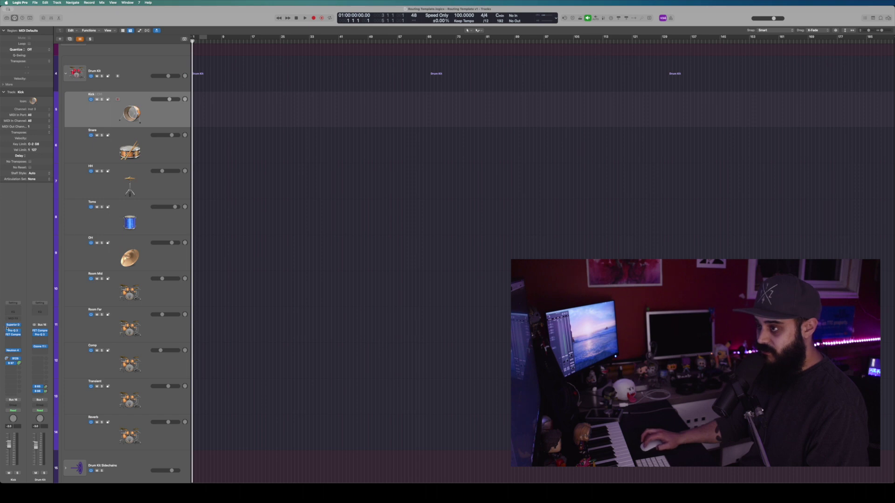
# - Inspect the Superior Drummer 3 instrument on the Kick track, close it and show the mixer with the drum channels
pyautogui.click(12, 325)
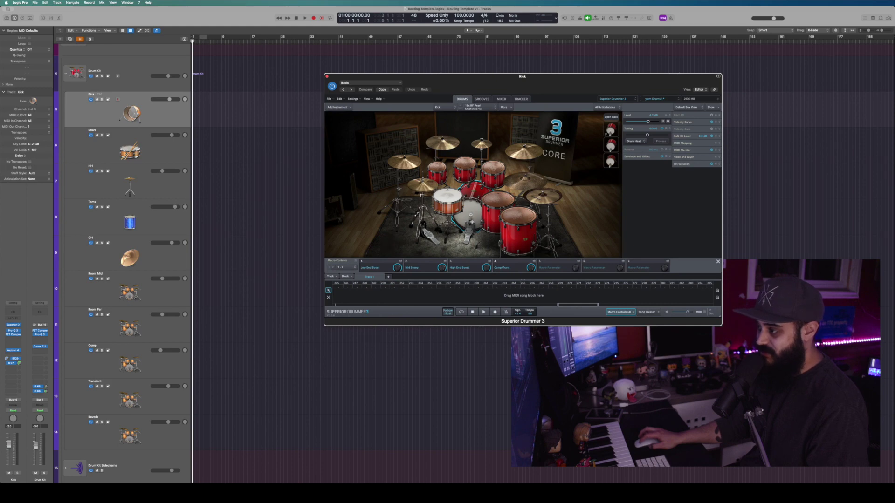
pyautogui.press('super+w')
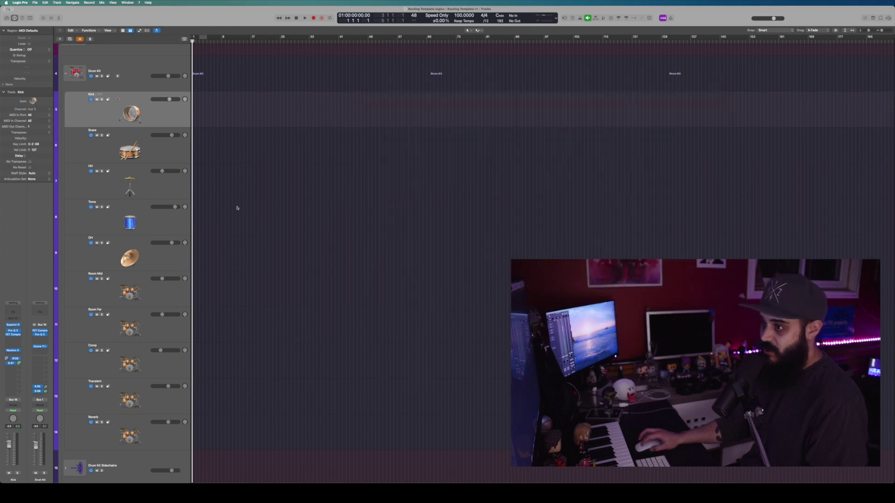
pyautogui.press('x')
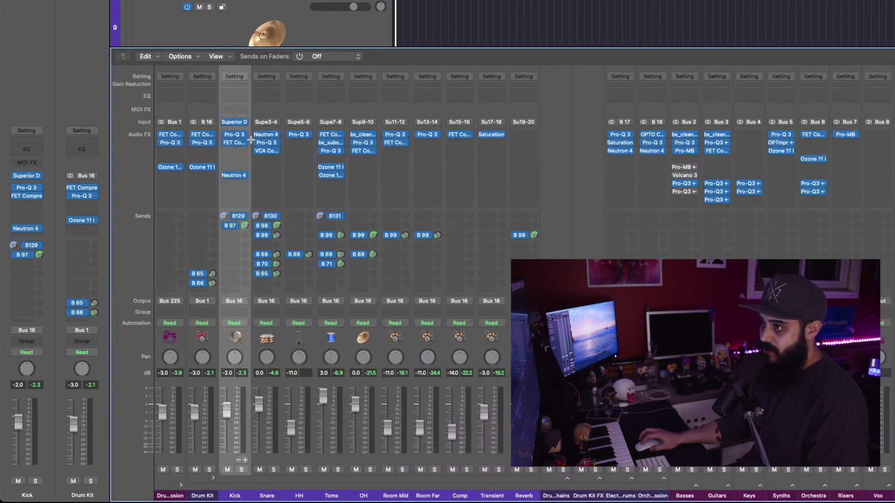
pyautogui.moveTo(255, 147)
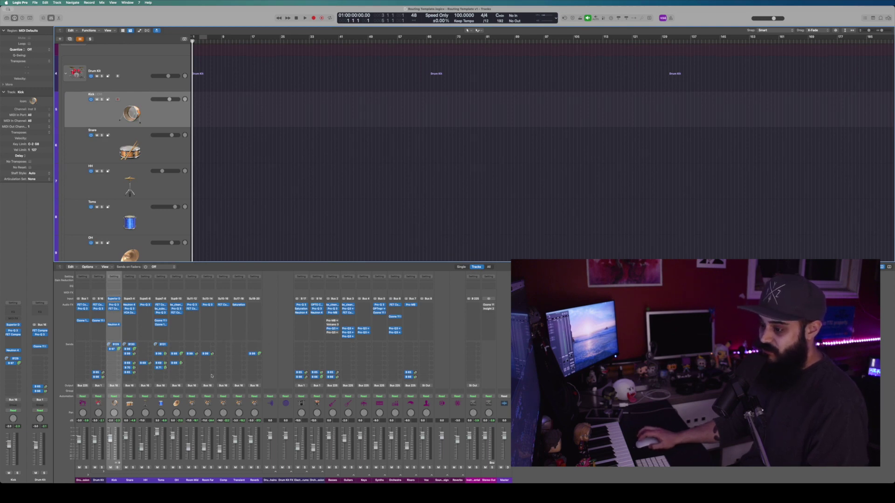
# - Expand the Drum Kit FX stack in the mixer and go through the Kick Punch, Snare Body and Drum Width channels
pyautogui.click(290, 474)
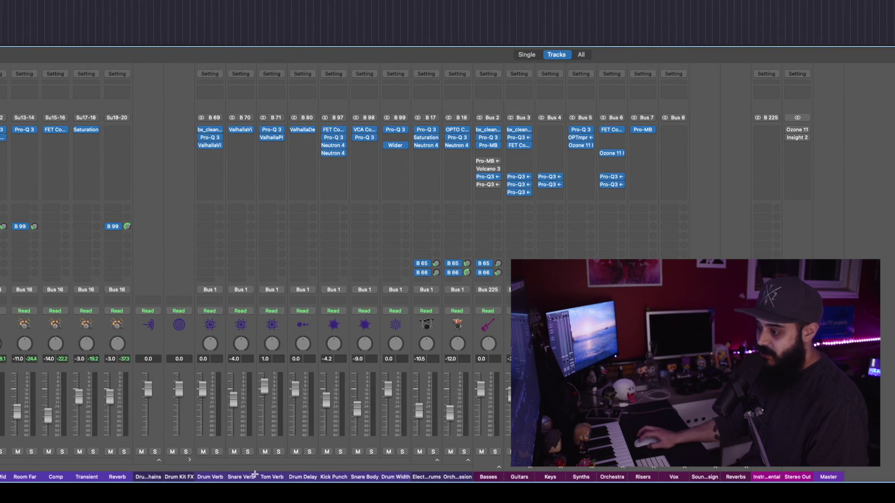
pyautogui.click(331, 476)
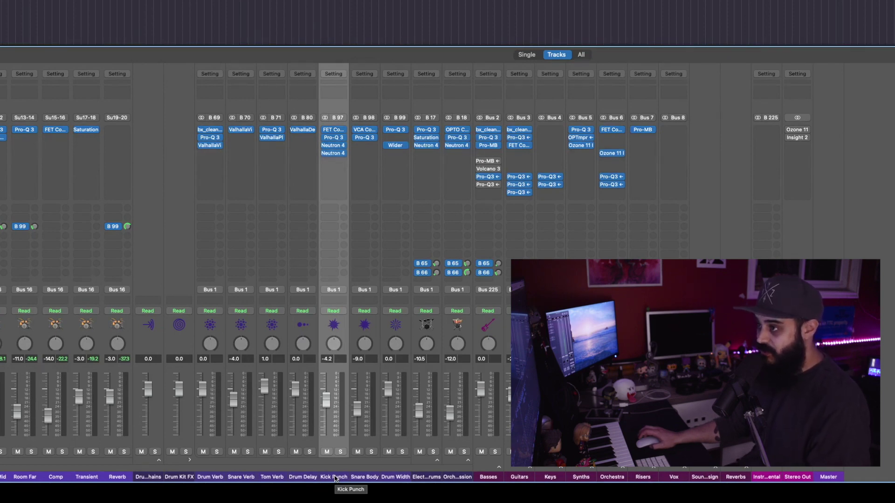
pyautogui.click(368, 477)
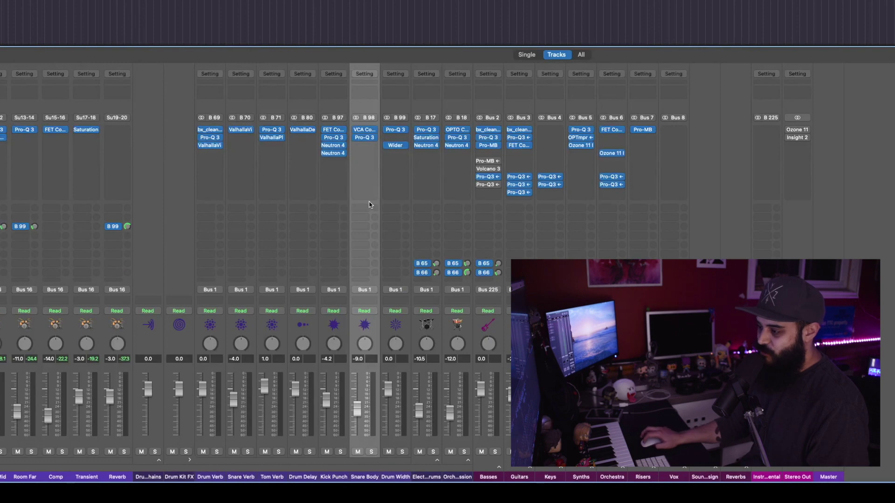
pyautogui.click(395, 474)
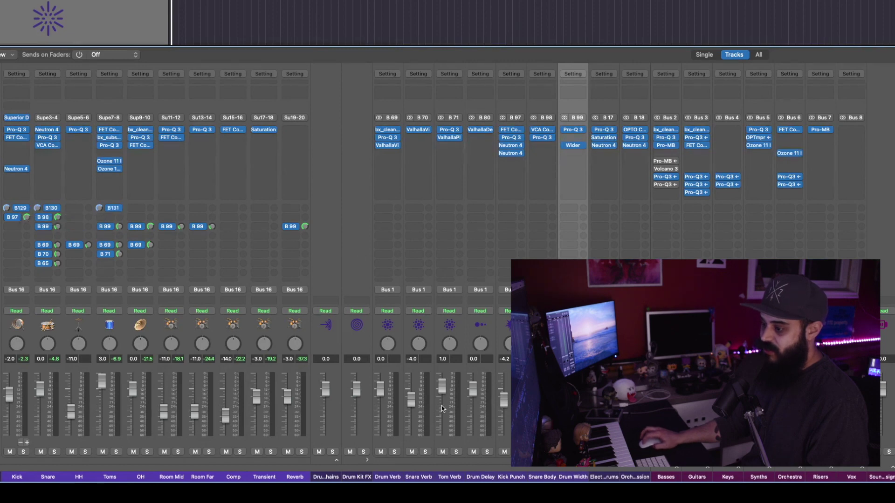
# - Expand the Drum Kit Sidechains stack and examine the three sidechained Pro-Q 3 plug-ins on the Guitars channel, closing each one
pyautogui.click(336, 460)
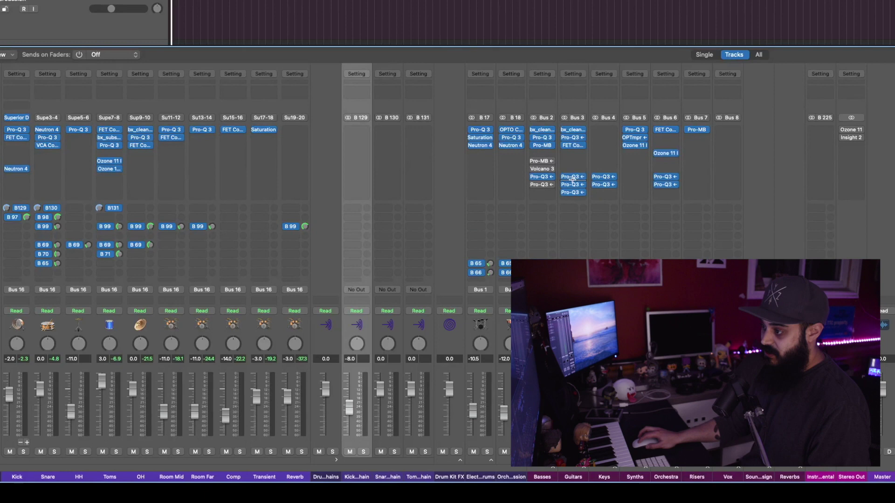
pyautogui.click(573, 177)
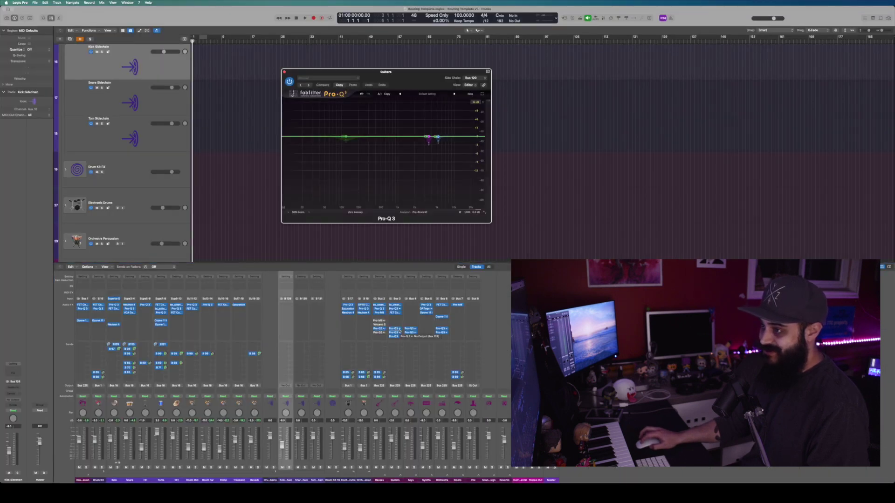
pyautogui.click(395, 332)
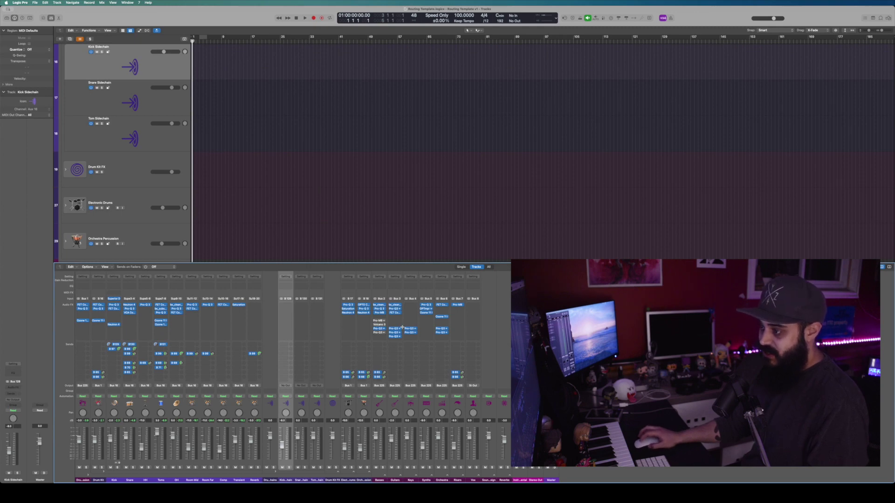
pyautogui.moveTo(395, 329)
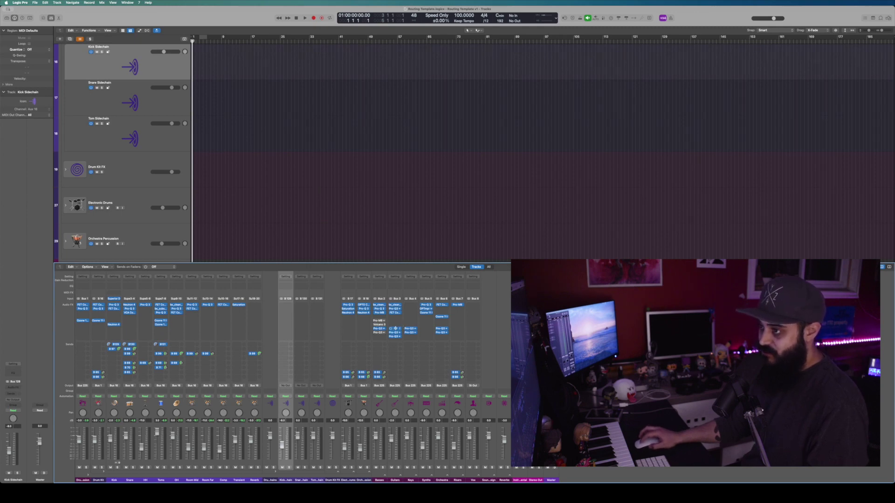
pyautogui.click(397, 331)
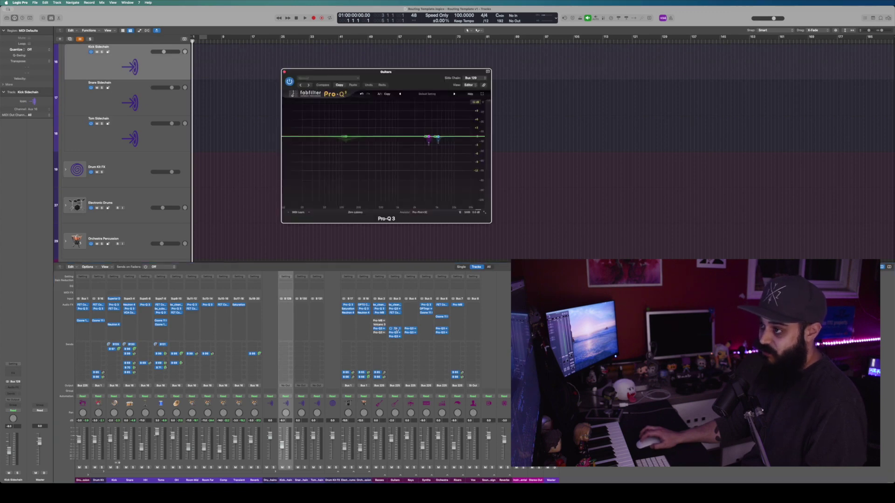
pyautogui.click(395, 333)
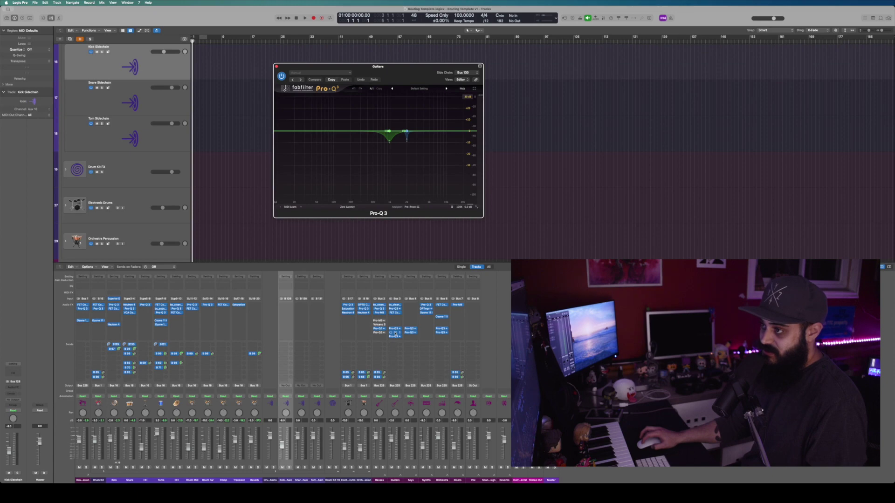
pyautogui.click(395, 333)
pyautogui.click(395, 336)
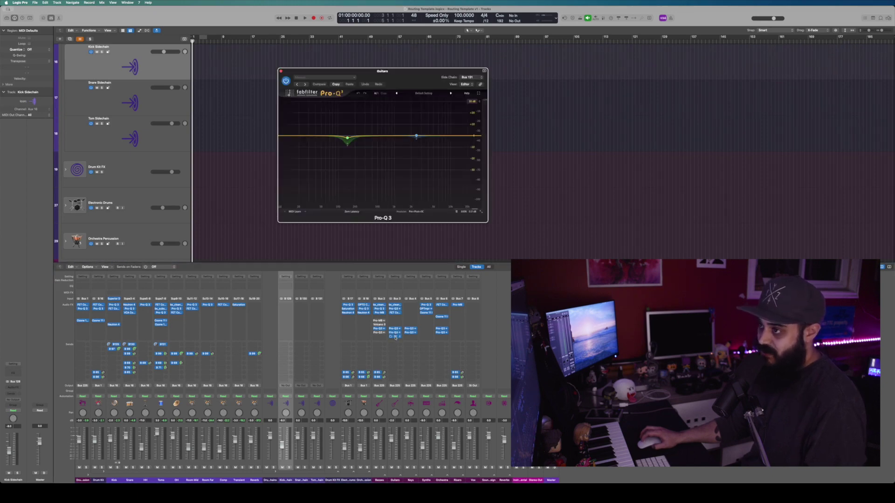
pyautogui.click(395, 337)
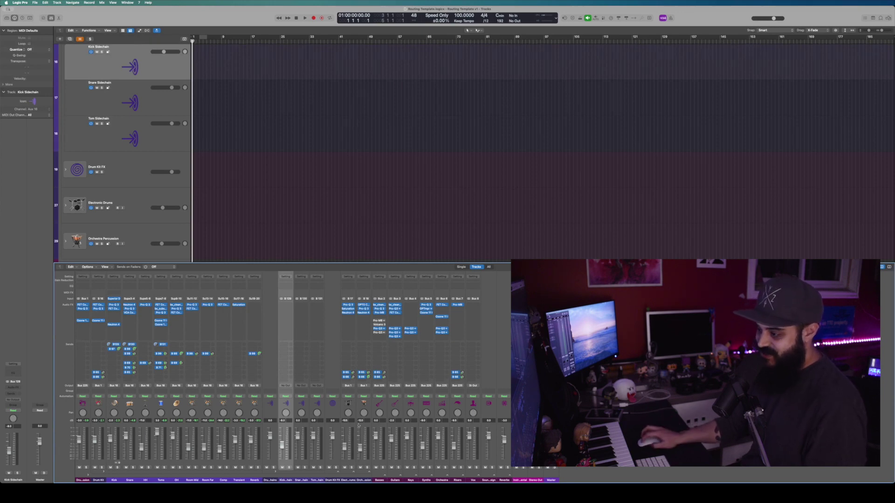
# - Expand the Basses stack, fold its Bass Guitars and Bass Synths substacks, review the Bass Saturation channel, and collapse Basses
pyautogui.click(385, 476)
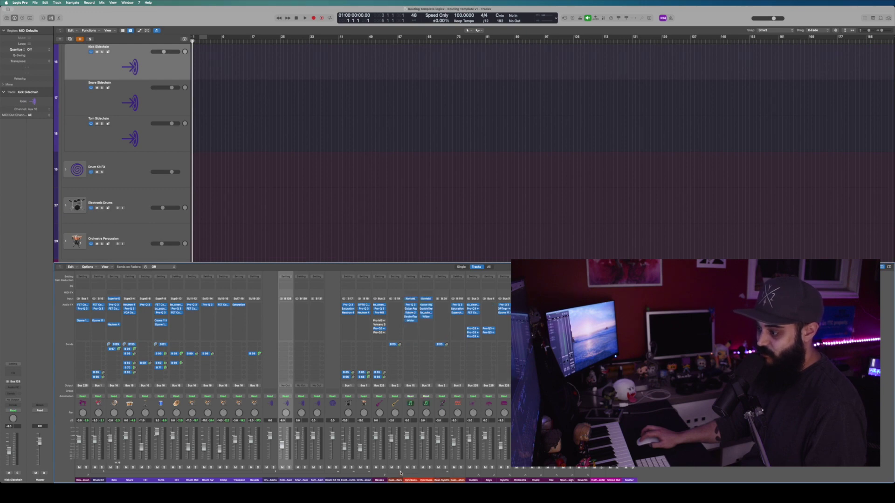
pyautogui.click(415, 473)
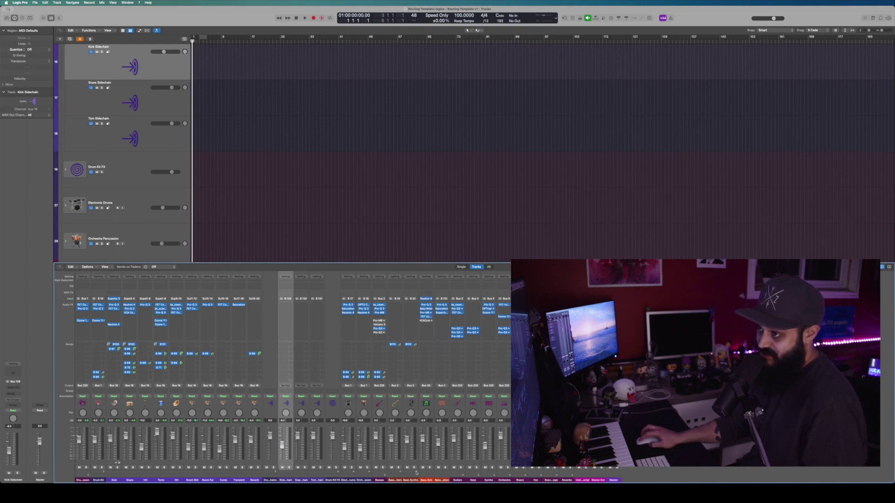
pyautogui.click(415, 473)
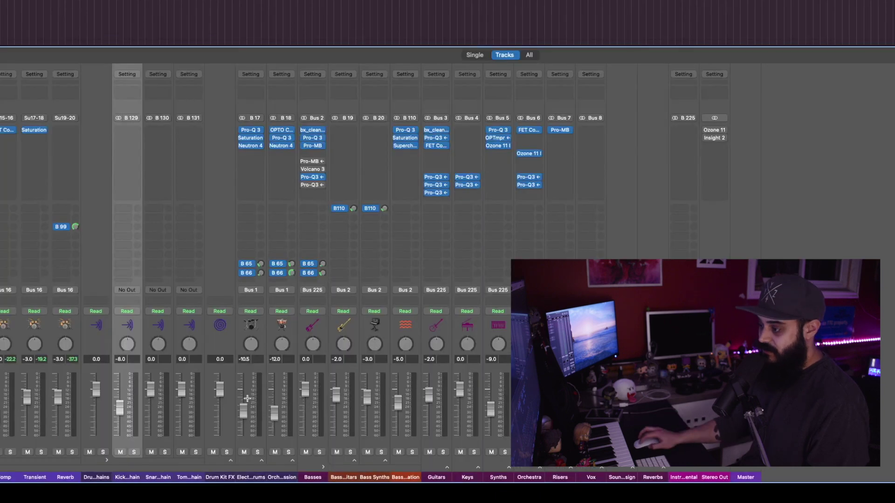
pyautogui.click(405, 476)
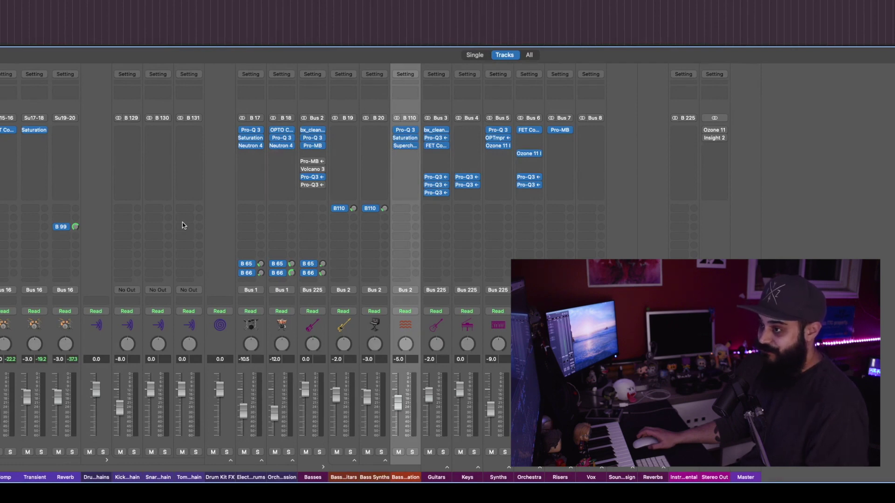
pyautogui.click(322, 467)
# - Expand the Guitars stack, review its Guitar FX substack and Guitar Saturation channel, and collapse both stacks
pyautogui.click(345, 479)
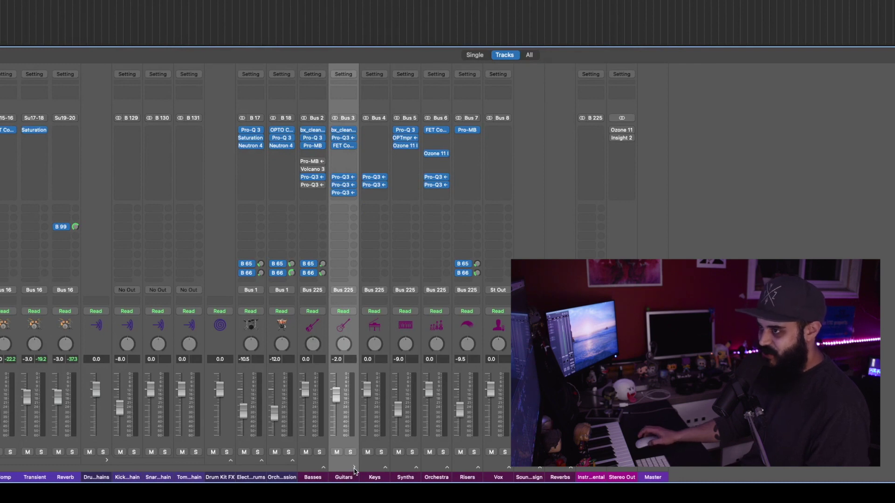
pyautogui.click(355, 468)
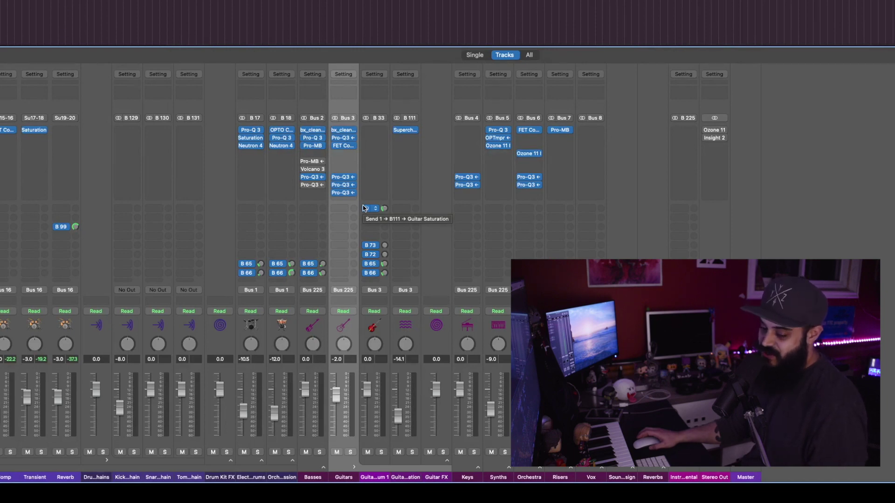
pyautogui.hscroll(5, 364, 208)
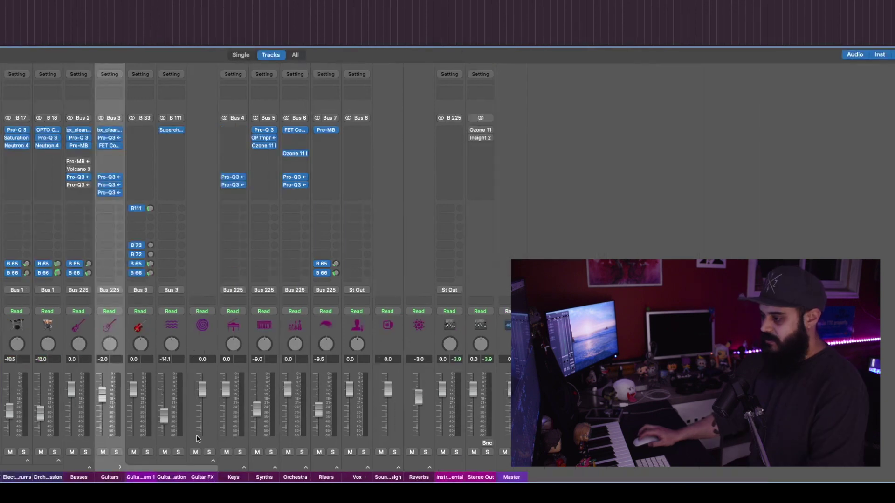
pyautogui.click(212, 462)
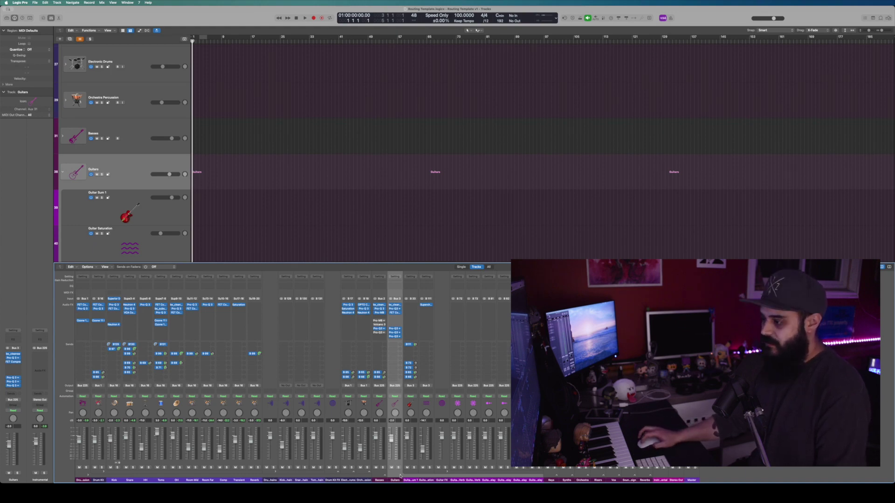
pyautogui.click(427, 480)
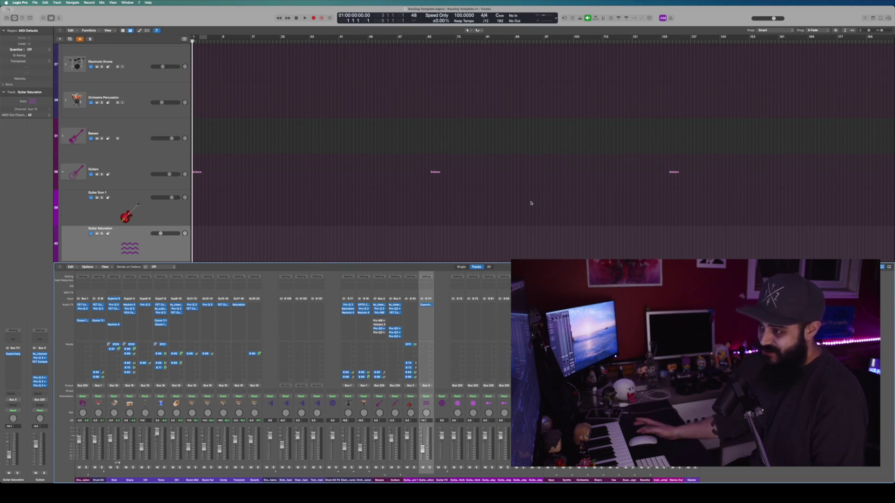
pyautogui.click(445, 472)
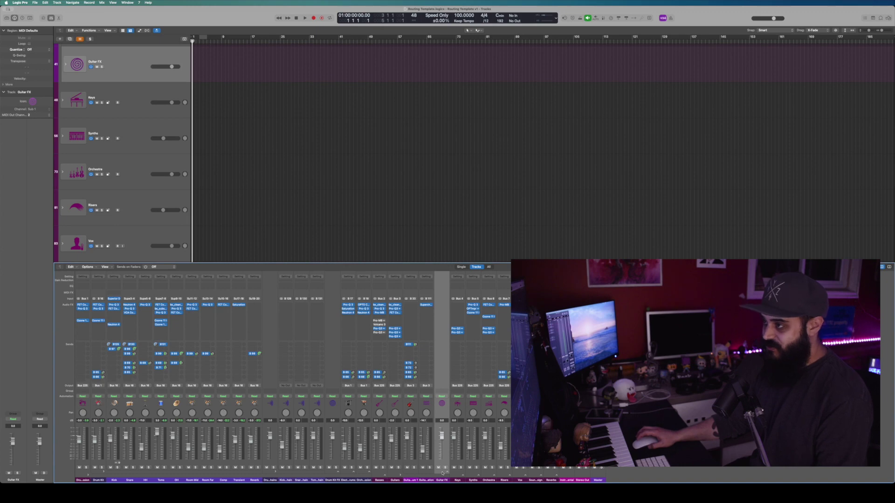
pyautogui.click(401, 475)
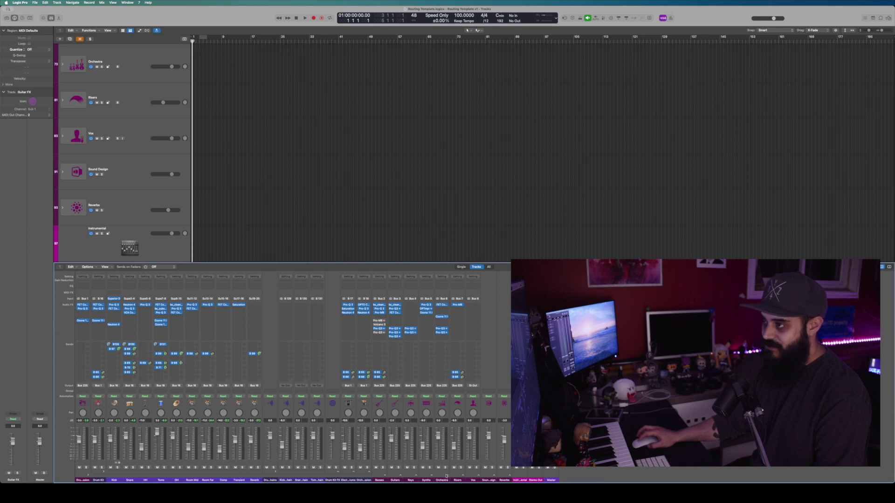
# - Select the Instrumental channel and open the Ozone 11 plug-in on the Stereo Out channel
pyautogui.click(521, 479)
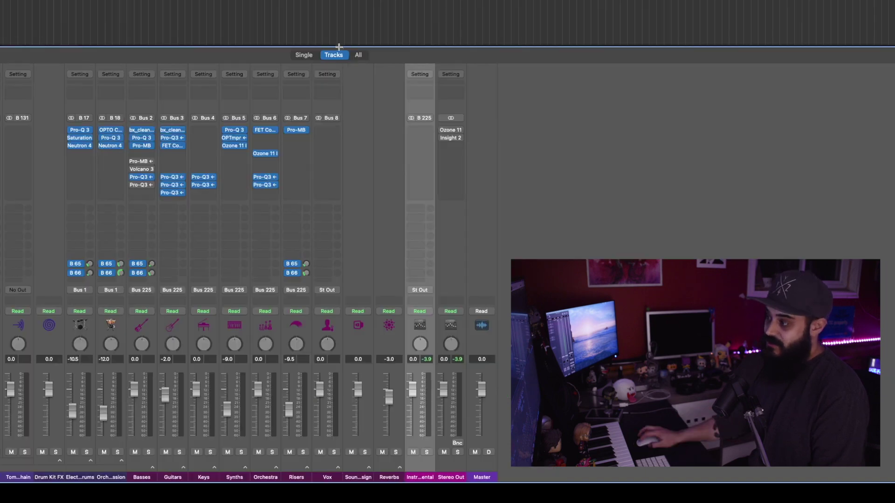
pyautogui.moveTo(452, 132)
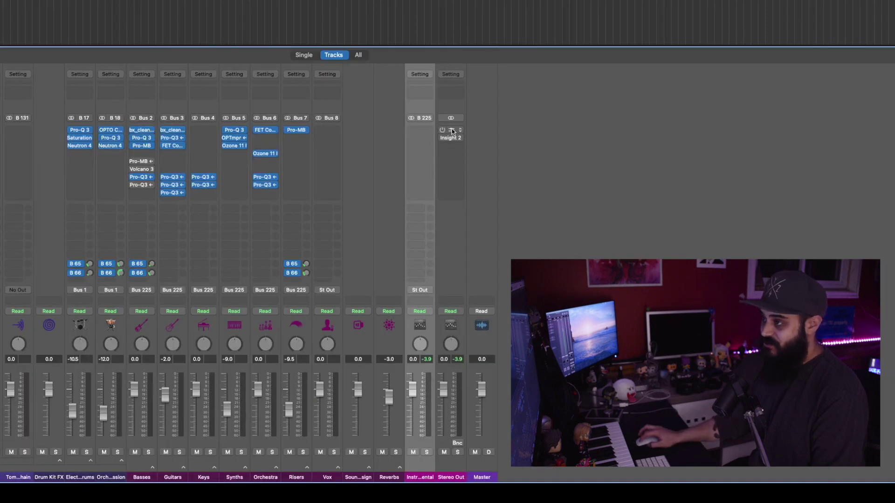
pyautogui.click(452, 131)
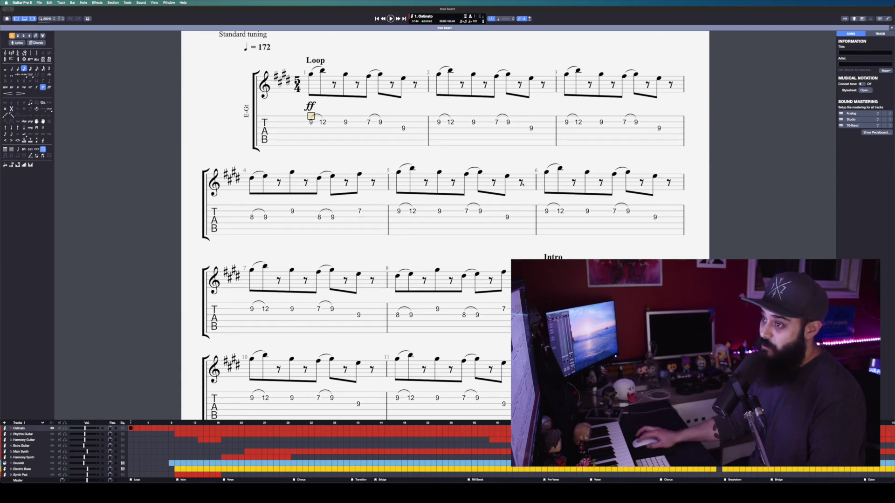
# - Read through the Ostinato track's notation in the Guitar Pro score from the Loop section to the Chorus
pyautogui.scroll(-4, 531, 186)
pyautogui.scroll(-15, 524, 191)
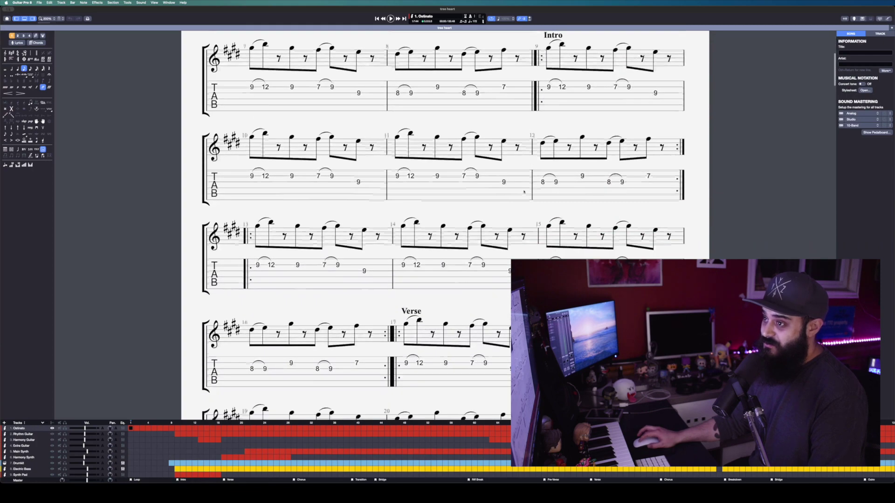
pyautogui.scroll(-10, 523, 191)
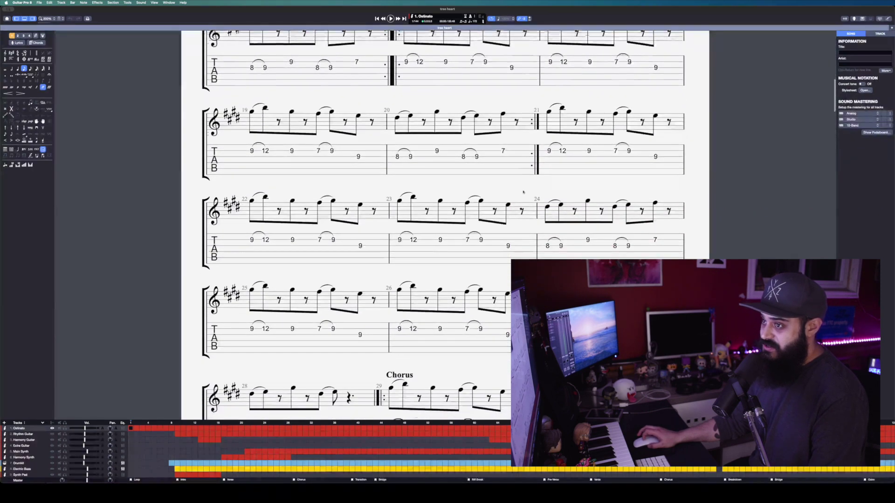
pyautogui.scroll(-2, 523, 192)
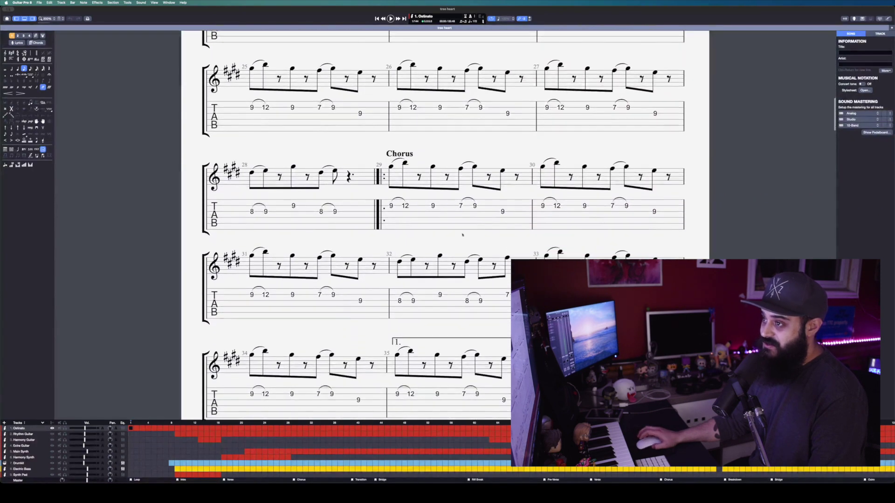
# - View the Rhythm Guitar, Harmony Guitar, Electric Bass and Drumkit parts, and return to the Ostinato track around the Riff Break
pyautogui.click(206, 434)
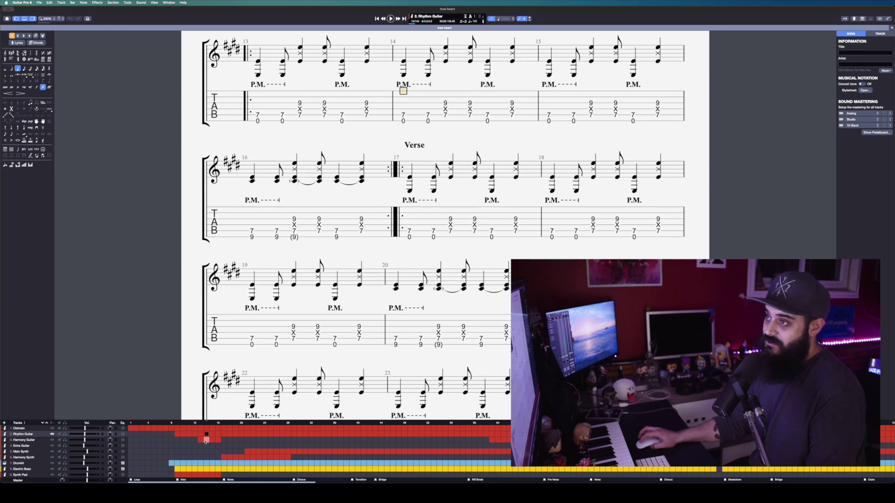
pyautogui.click(206, 440)
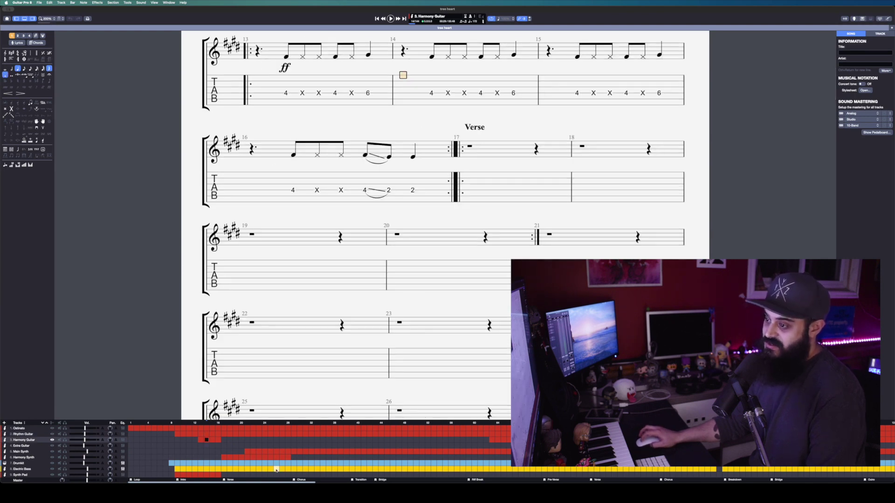
pyautogui.click(276, 470)
pyautogui.click(276, 464)
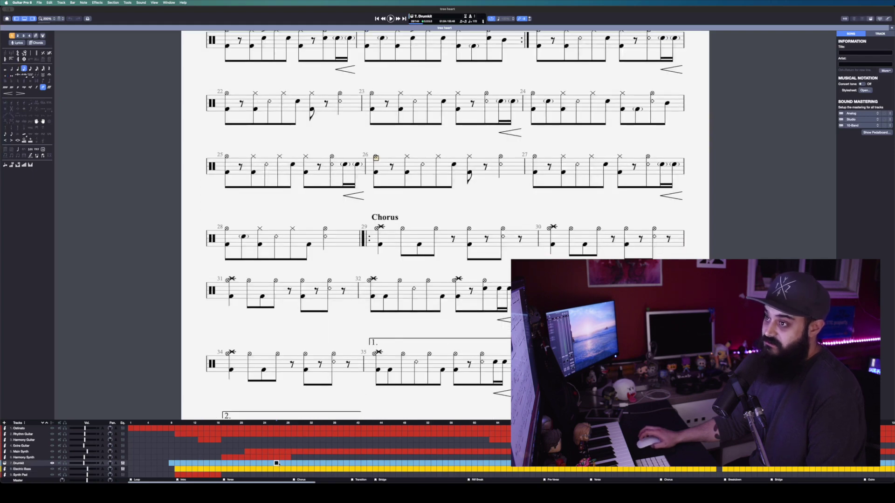
pyautogui.click(485, 430)
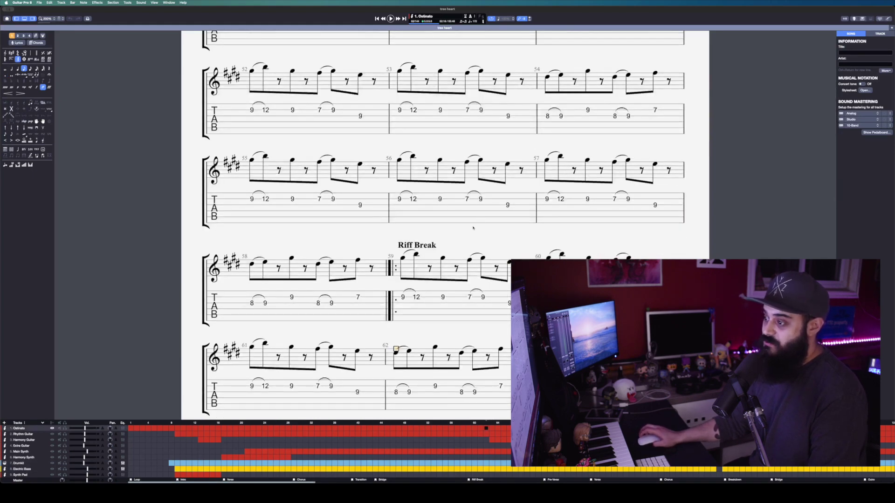